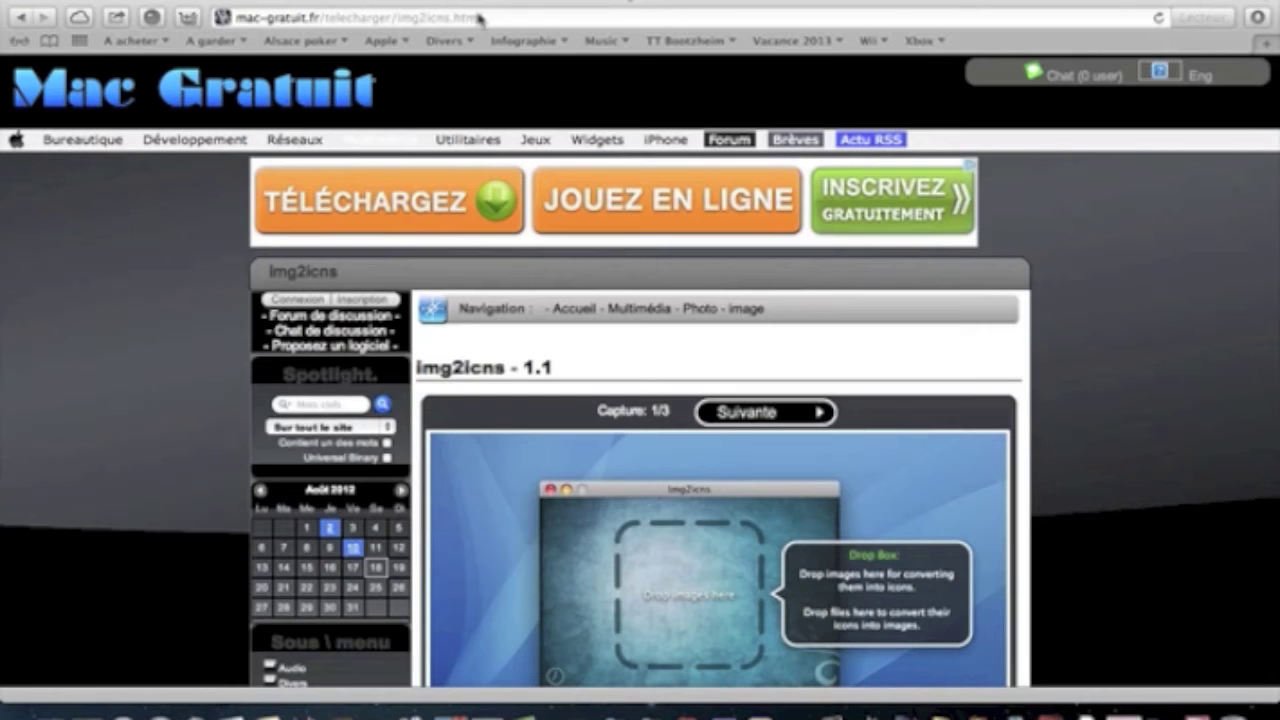
- Look through the img2icns 1.1 page on mac-gratuit.fr, including its screenshot and description
double_click(478, 18)
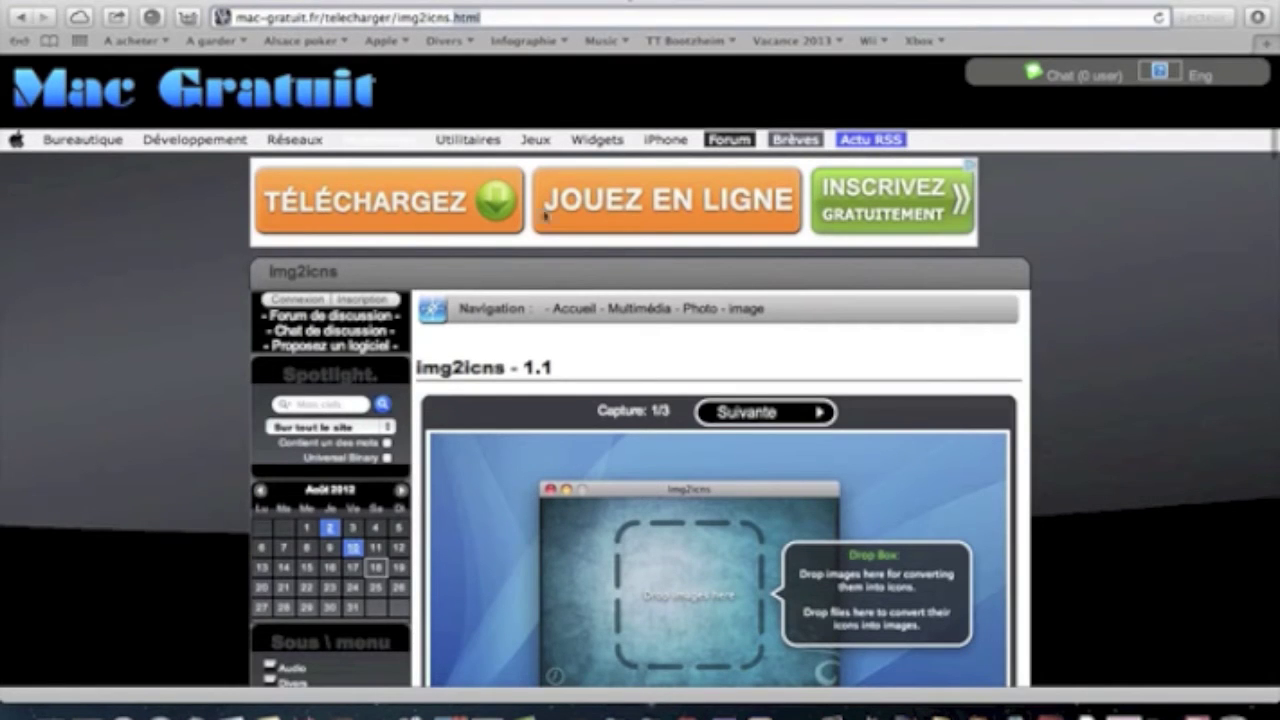
scroll(757, 314, down, 8)
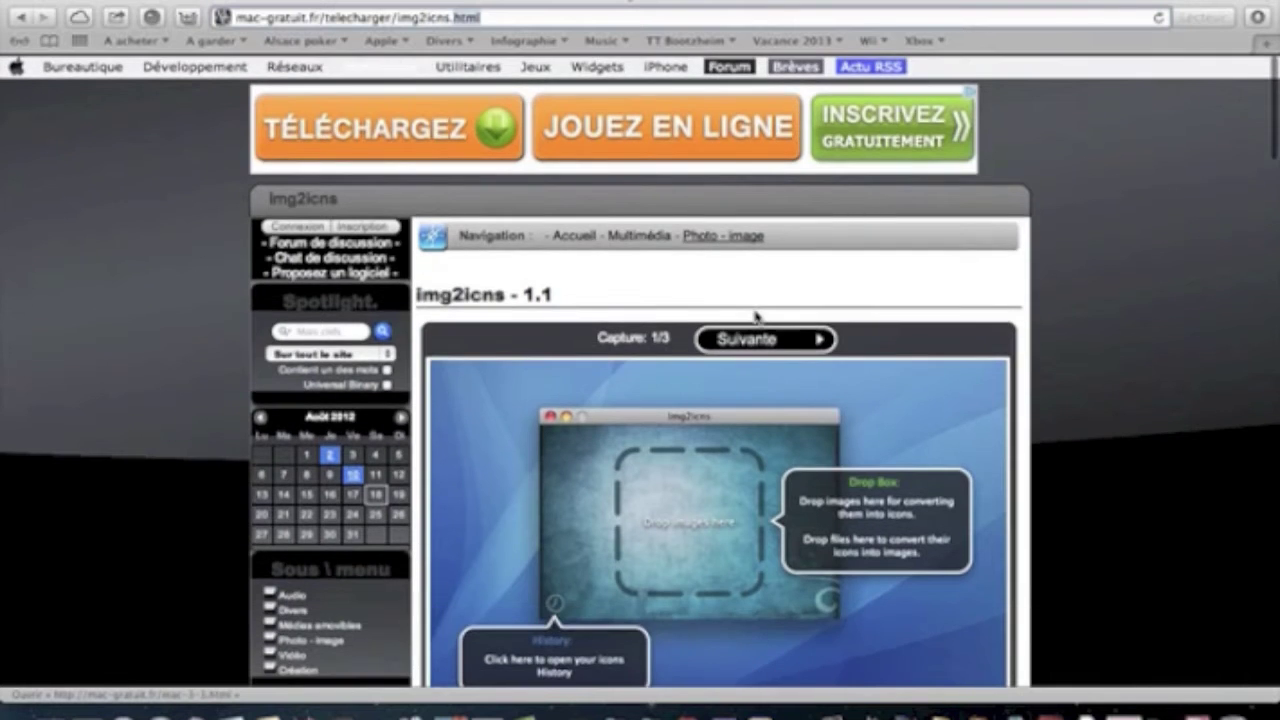
scroll(757, 317, down, 3)
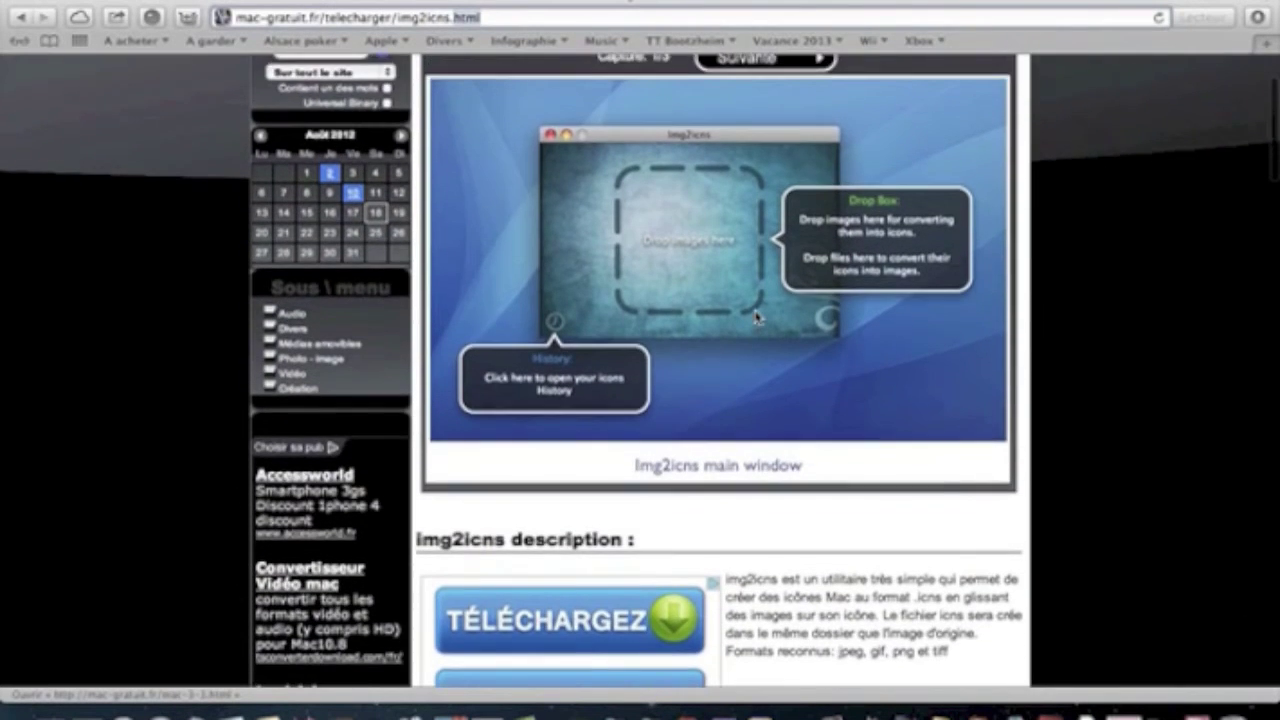
scroll(757, 317, down, 13)
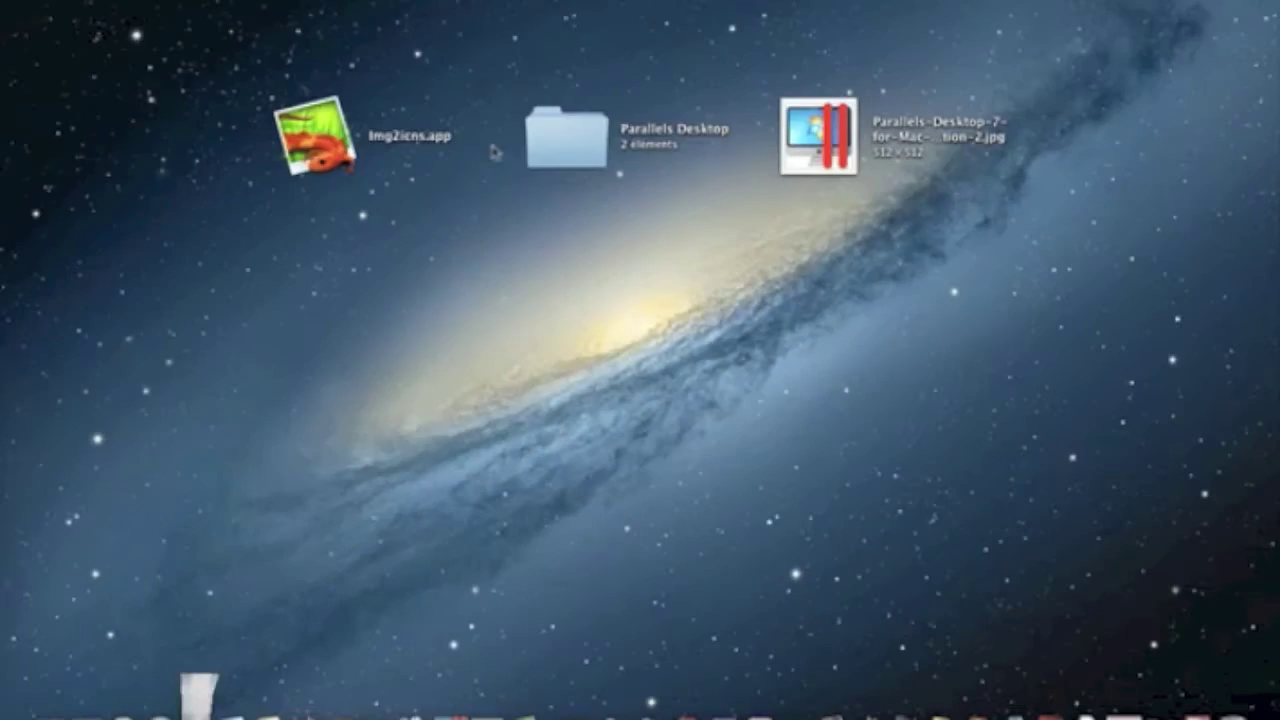
click(342, 142)
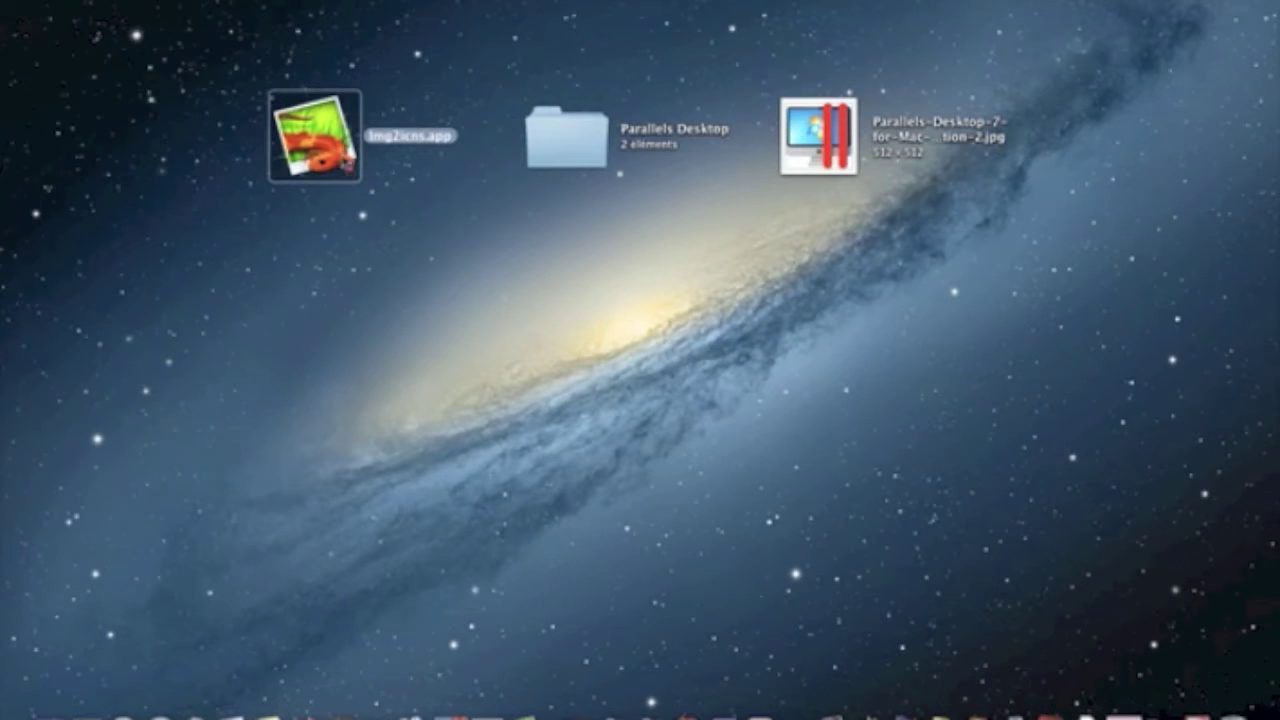
click(590, 143)
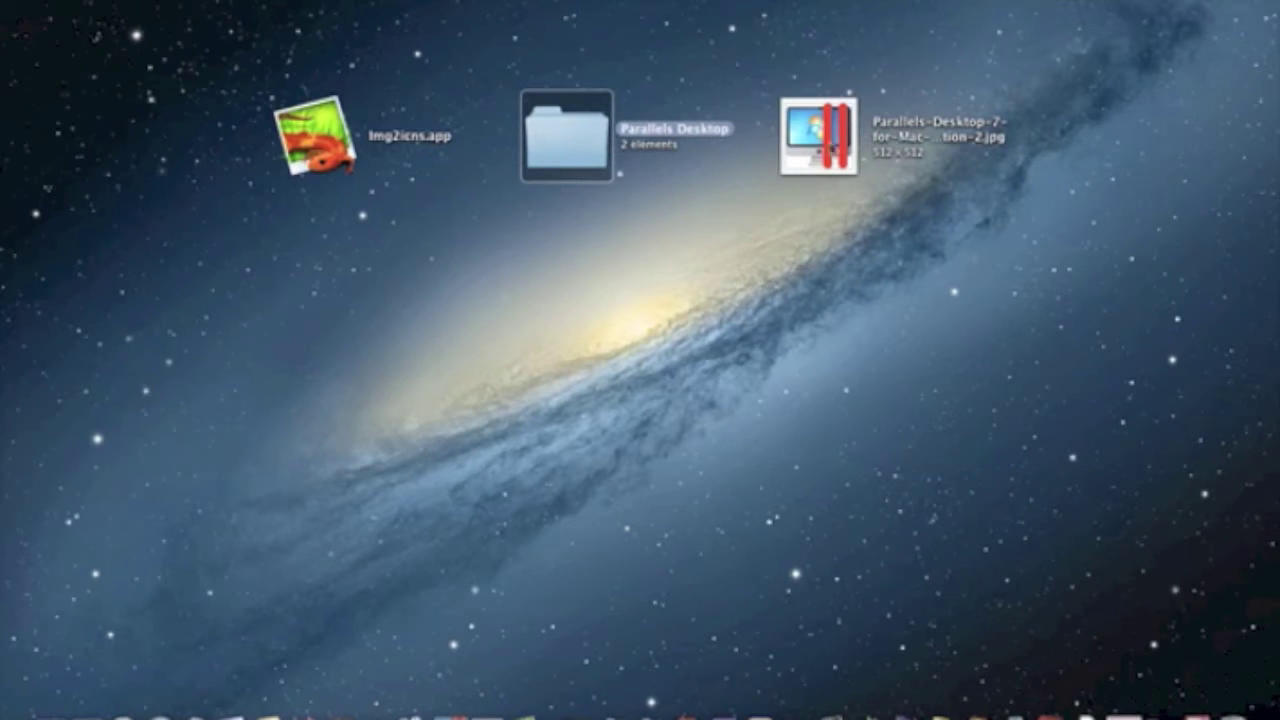
click(822, 138)
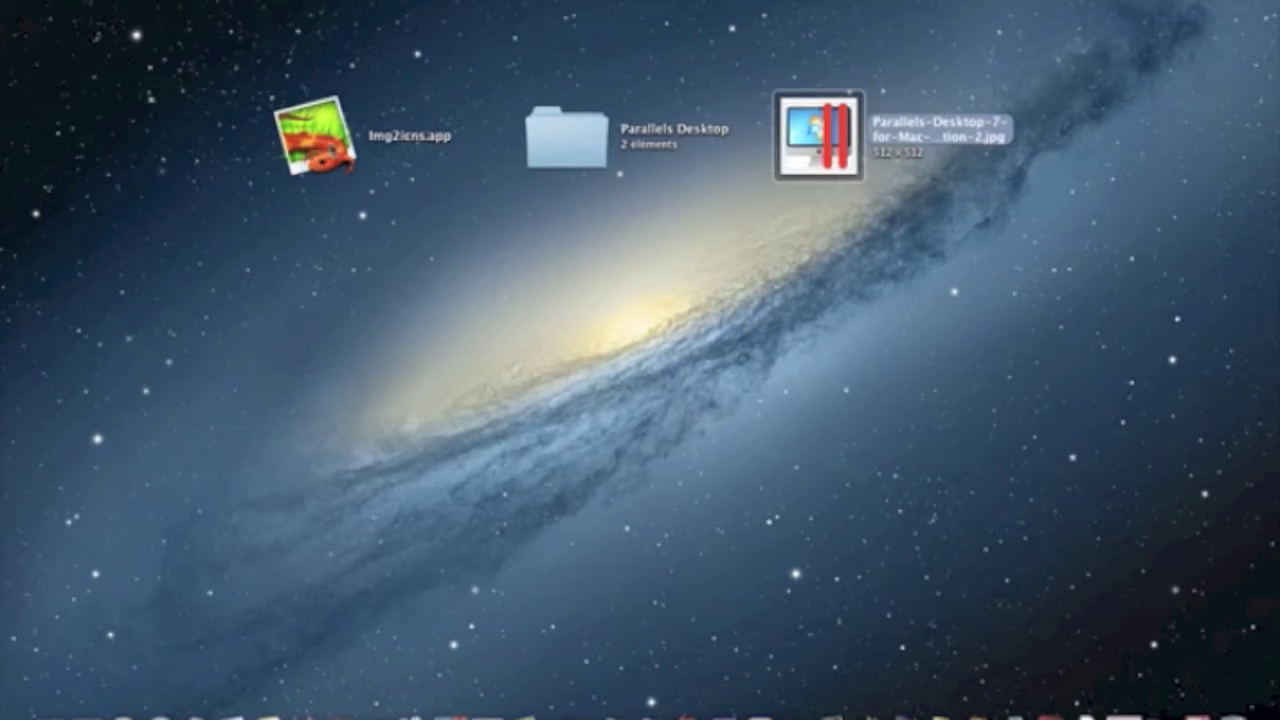
- Launch Img2icns from the desktop without moving it to the Applications folder, and place its window below the desktop icons
click(326, 142)
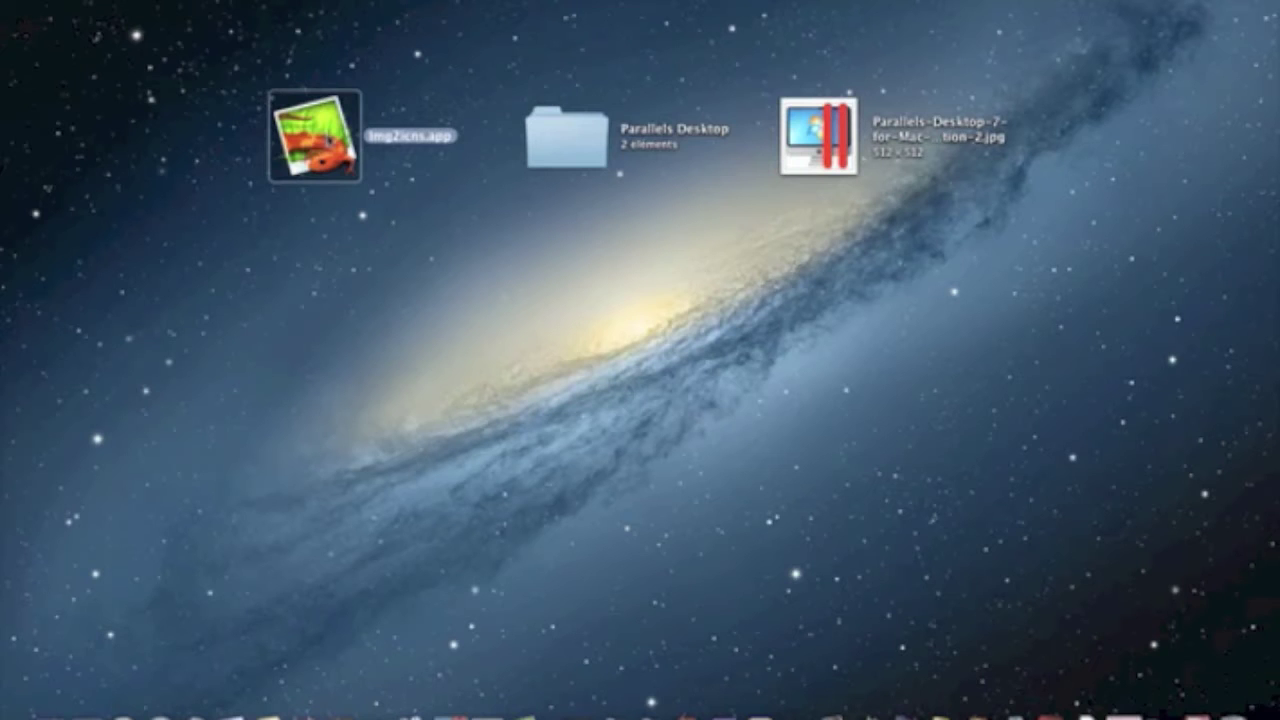
double_click(330, 145)
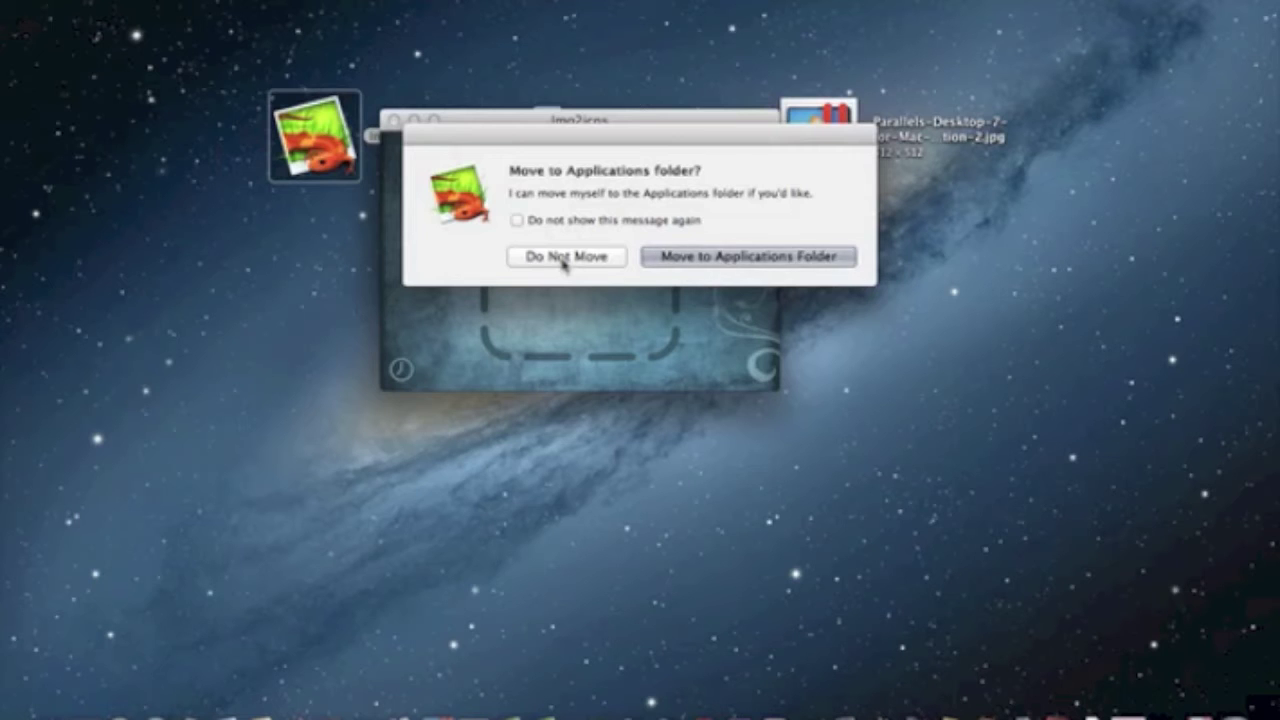
click(563, 260)
drag(665, 126, 488, 250)
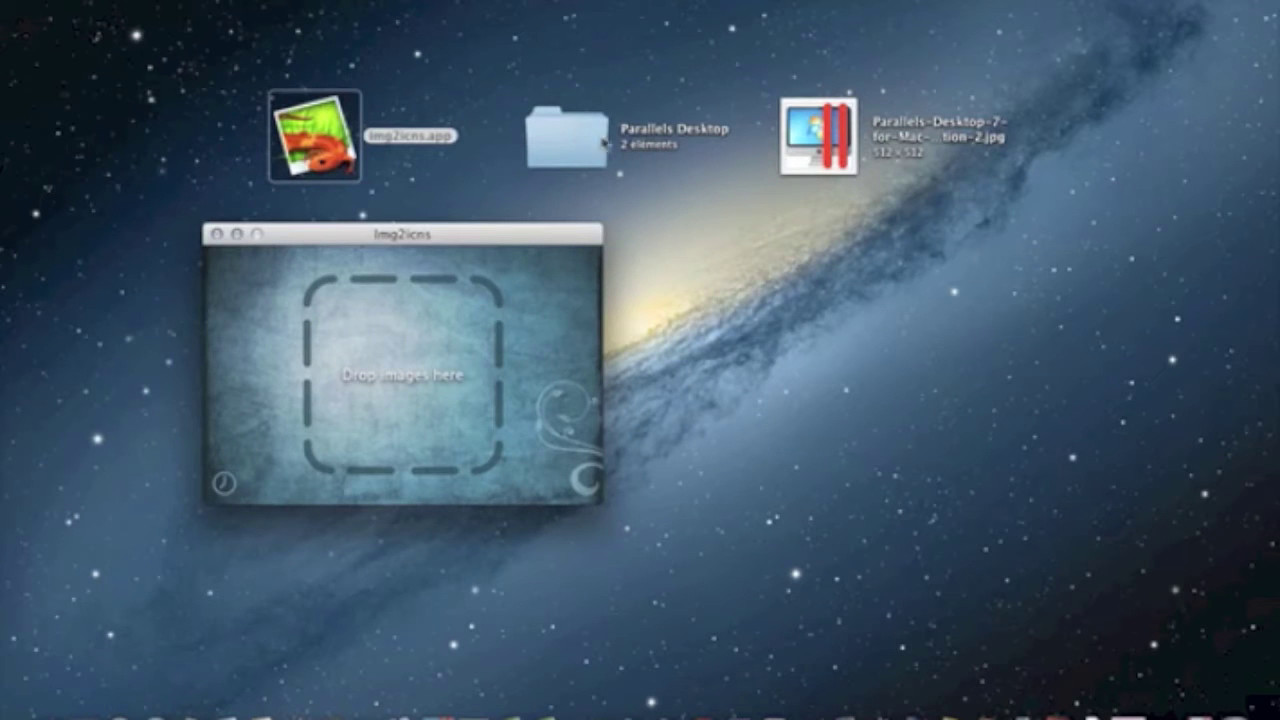
- Load the Parallels Desktop JPG into Img2icns and export it as a folder icon saved to Bureau
drag(835, 140, 381, 378)
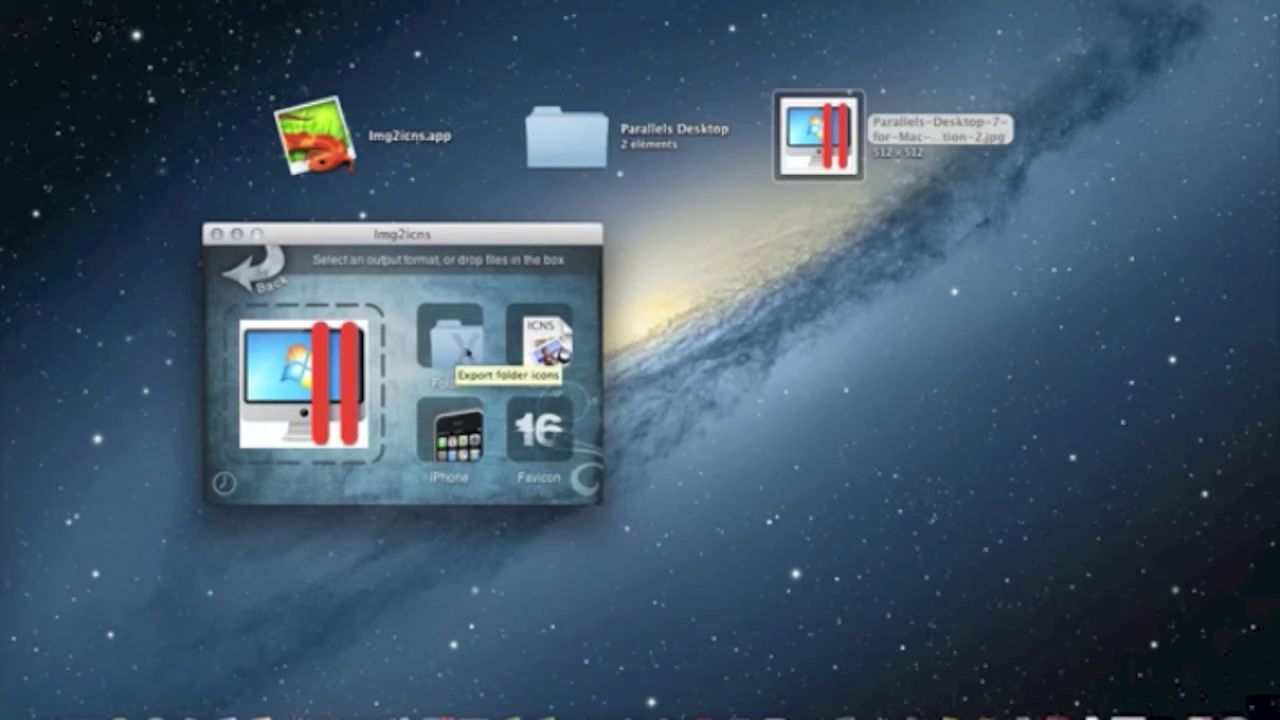
click(457, 346)
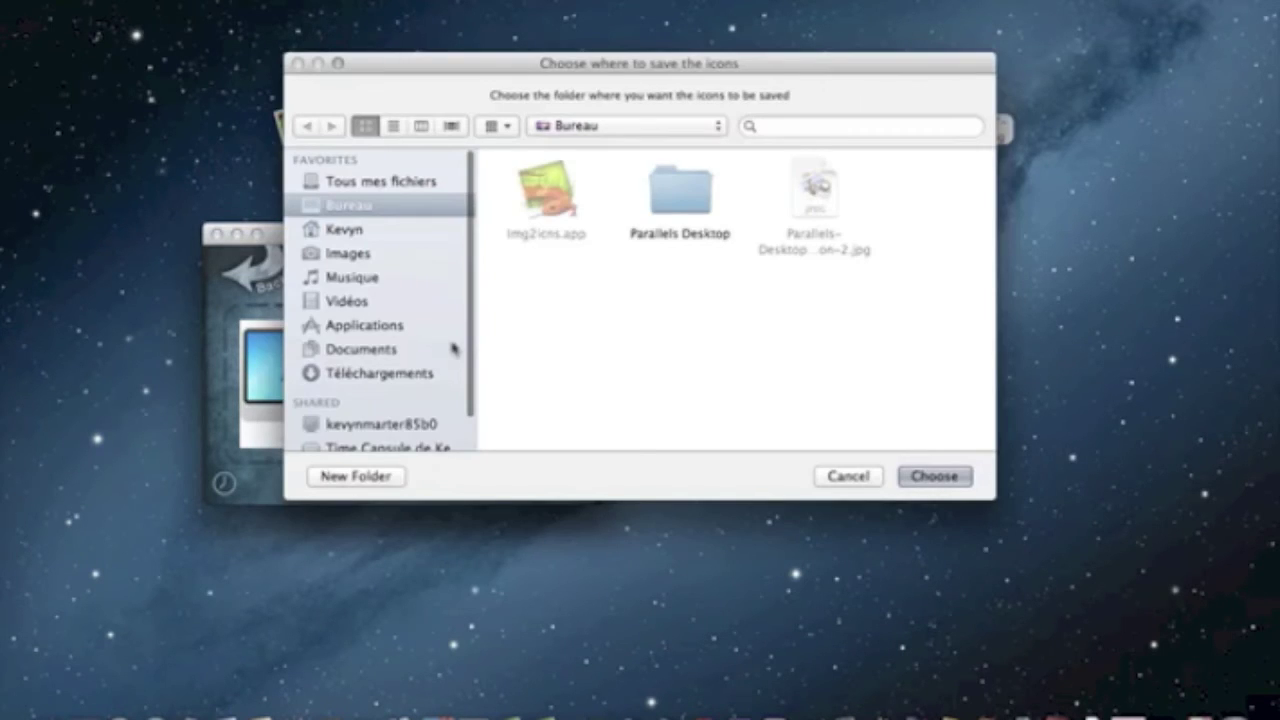
drag(508, 68, 549, 404)
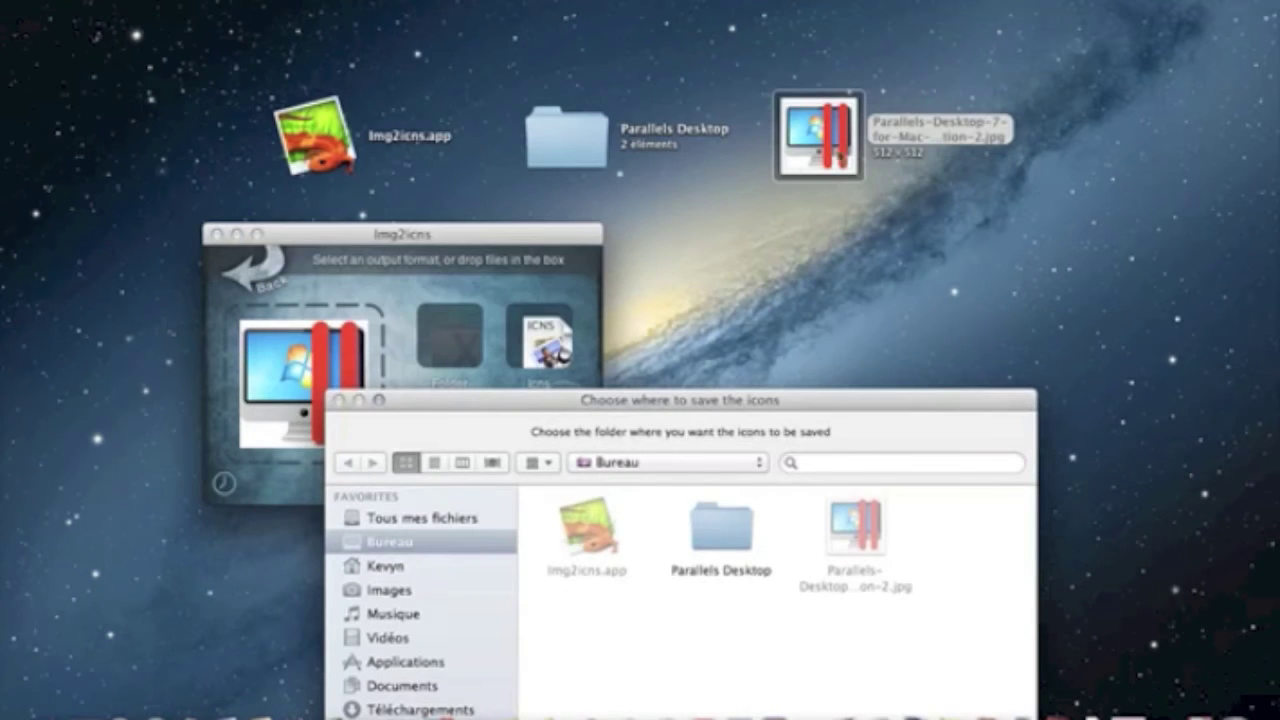
drag(779, 403, 679, 172)
click(900, 588)
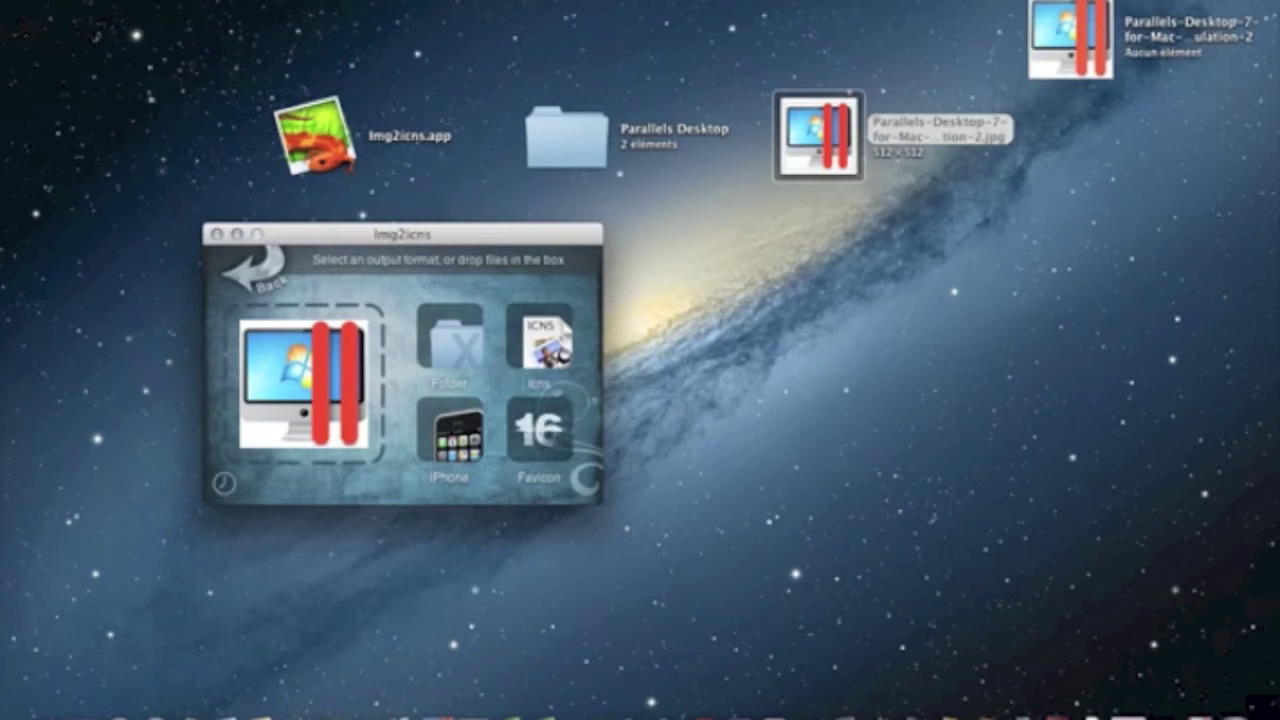
- Place the exported icon folder directly below the JPG on the desktop and close the Img2icns window
drag(1060, 45, 796, 250)
click(966, 320)
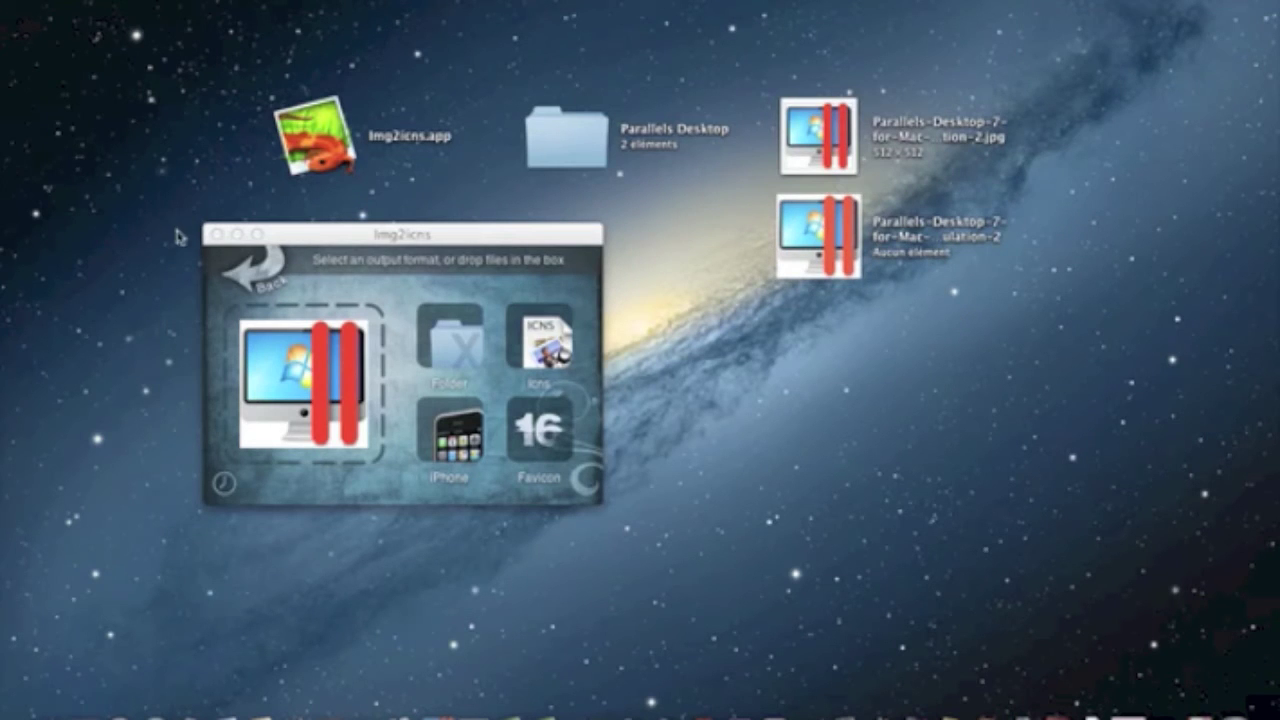
click(216, 234)
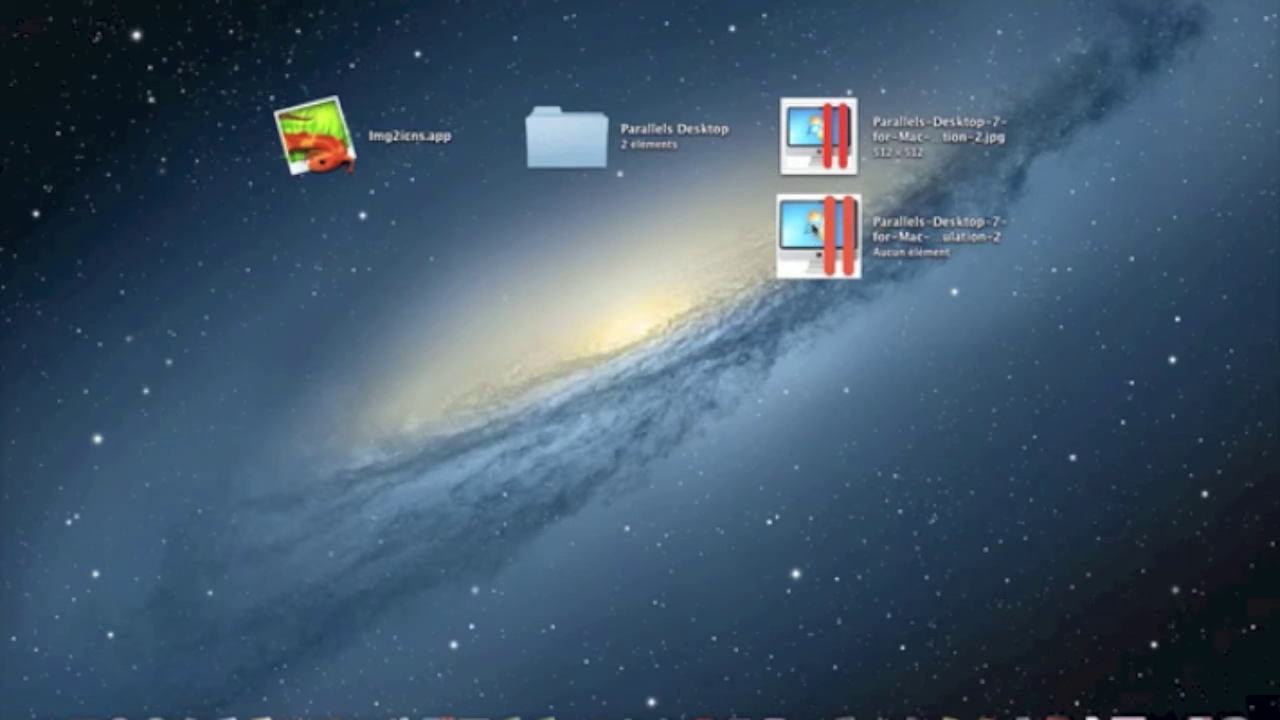
- Copy the exported icon folder located below the JPG on the desktop
click(813, 243)
right_click(815, 245)
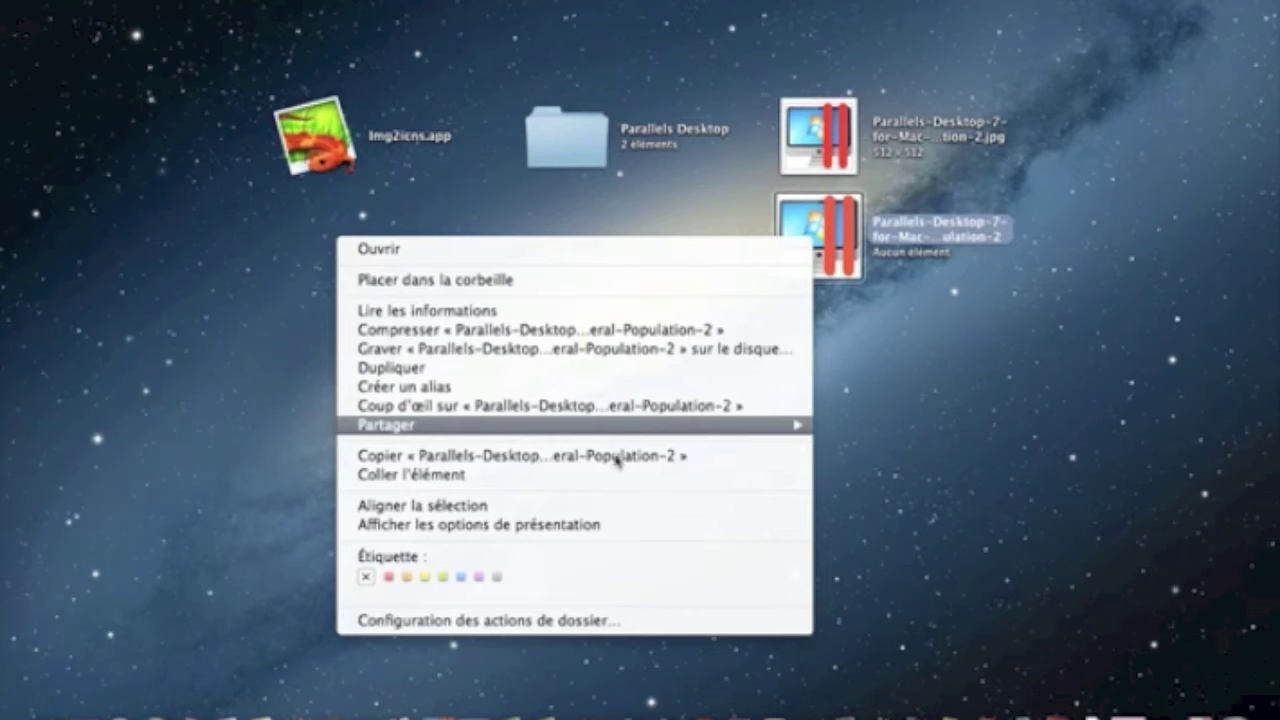
click(488, 456)
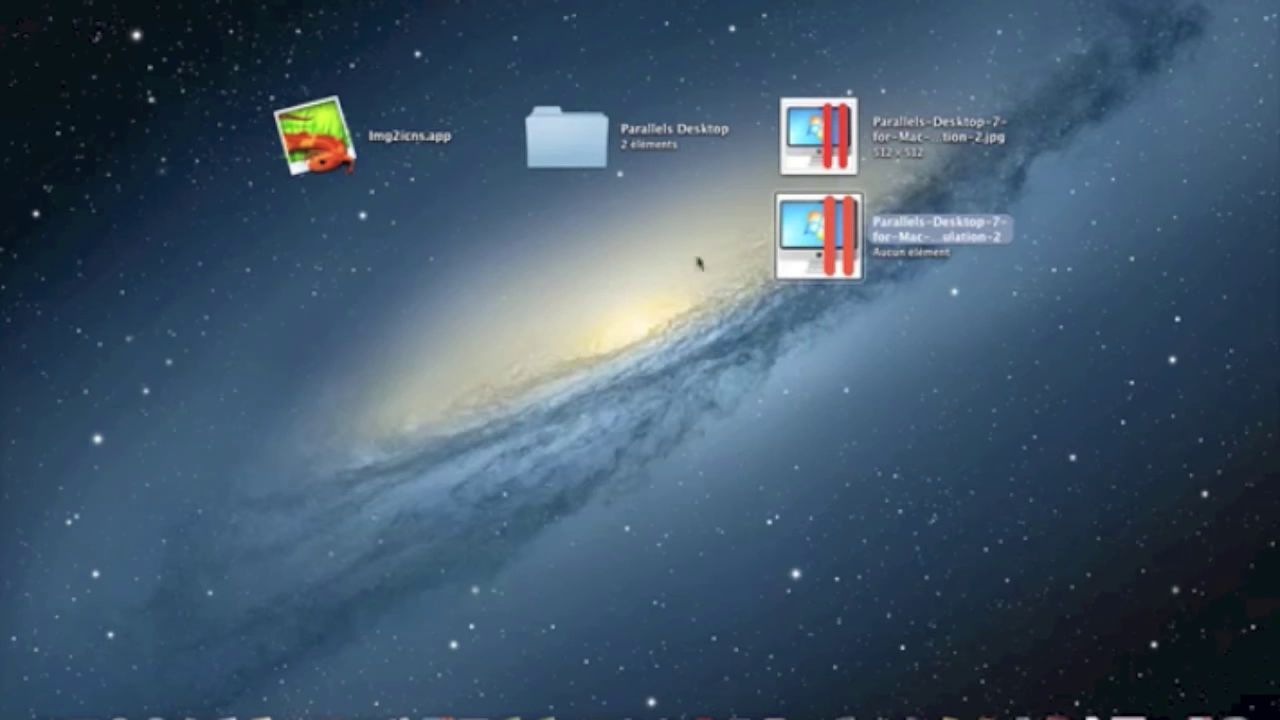
- Replace the Parallels Desktop folder's icon with the copied one through its information window, then close that window
right_click(568, 148)
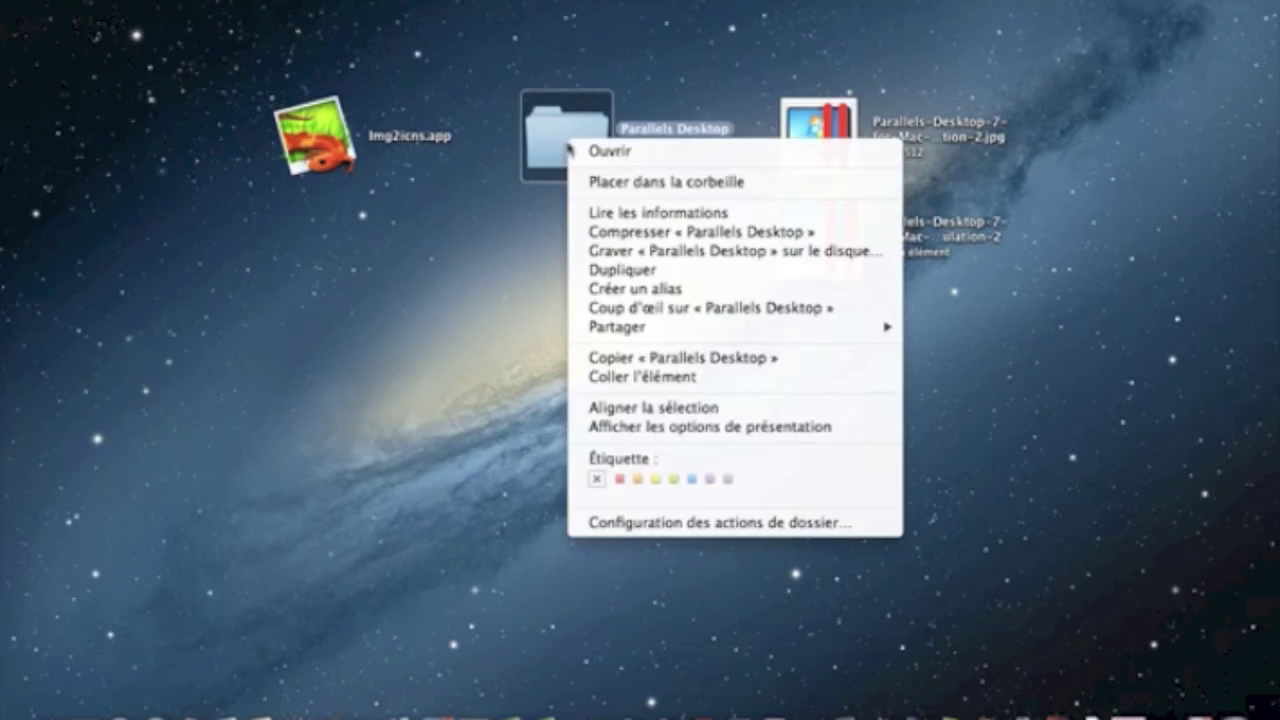
click(597, 212)
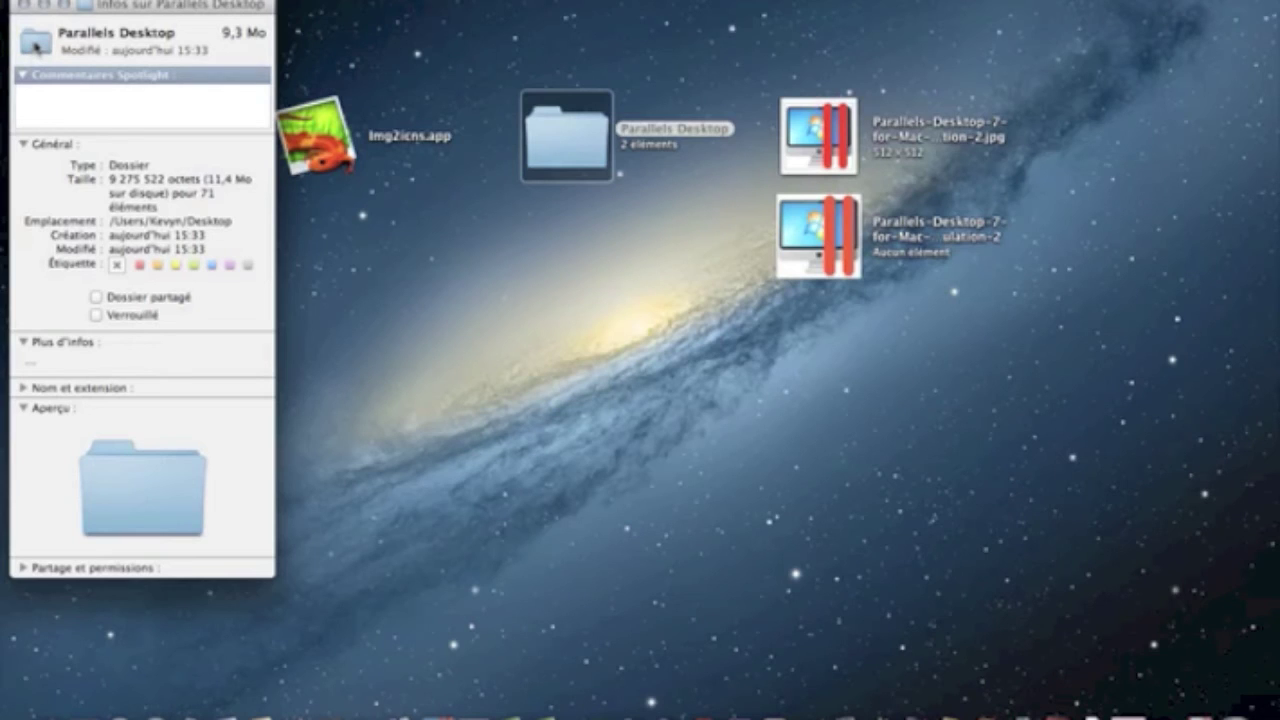
click(35, 45)
key(super+v)
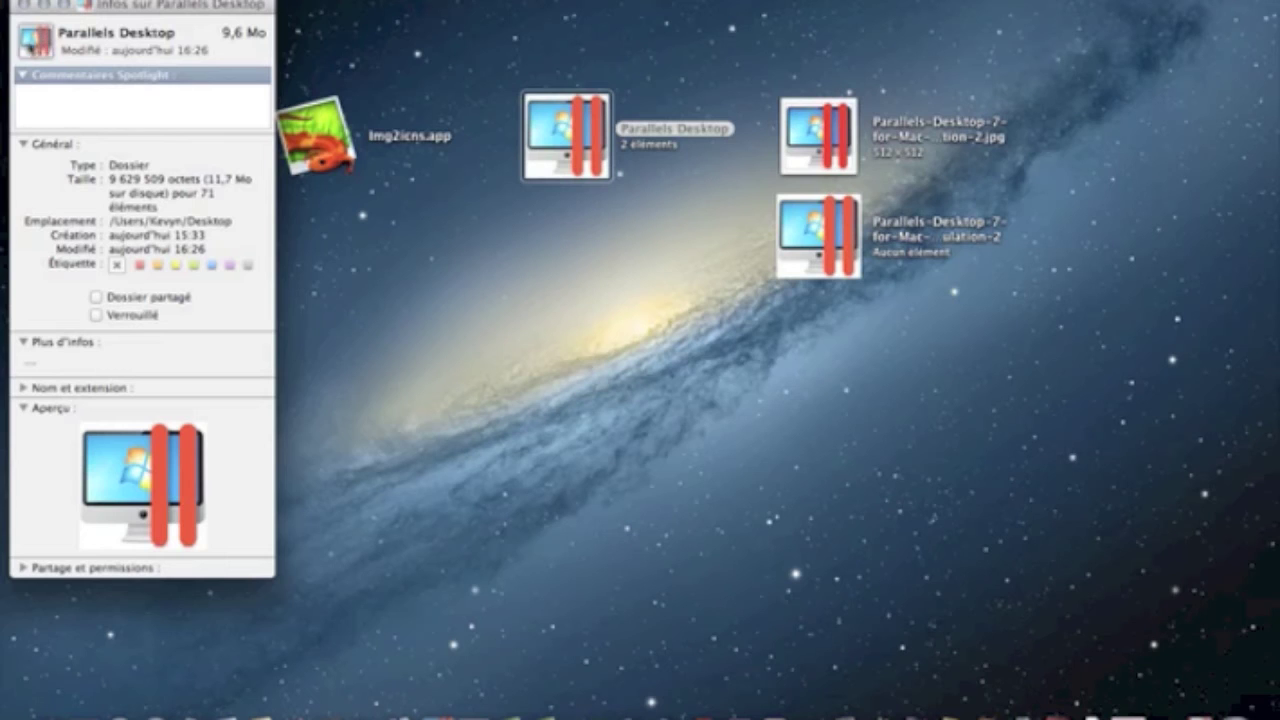
click(23, 5)
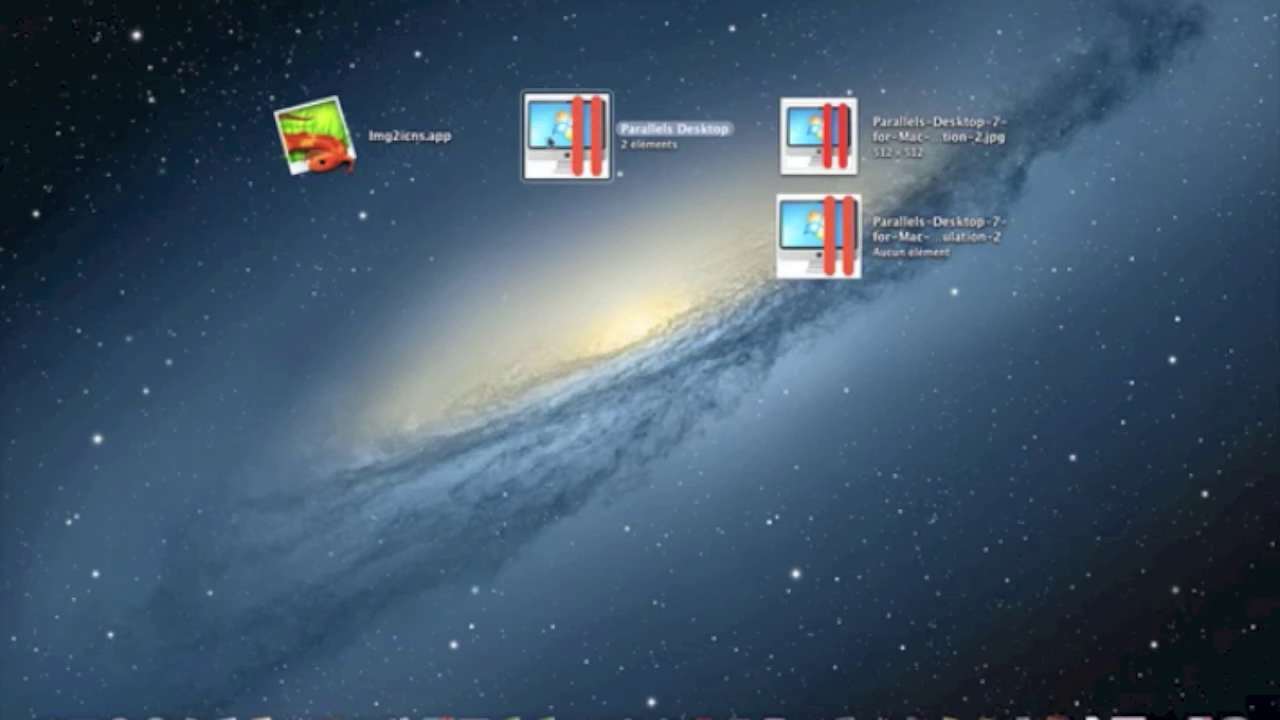
- Move the Parallels Desktop folder from the desktop into the Public folder in a Finder window
click(60, 705)
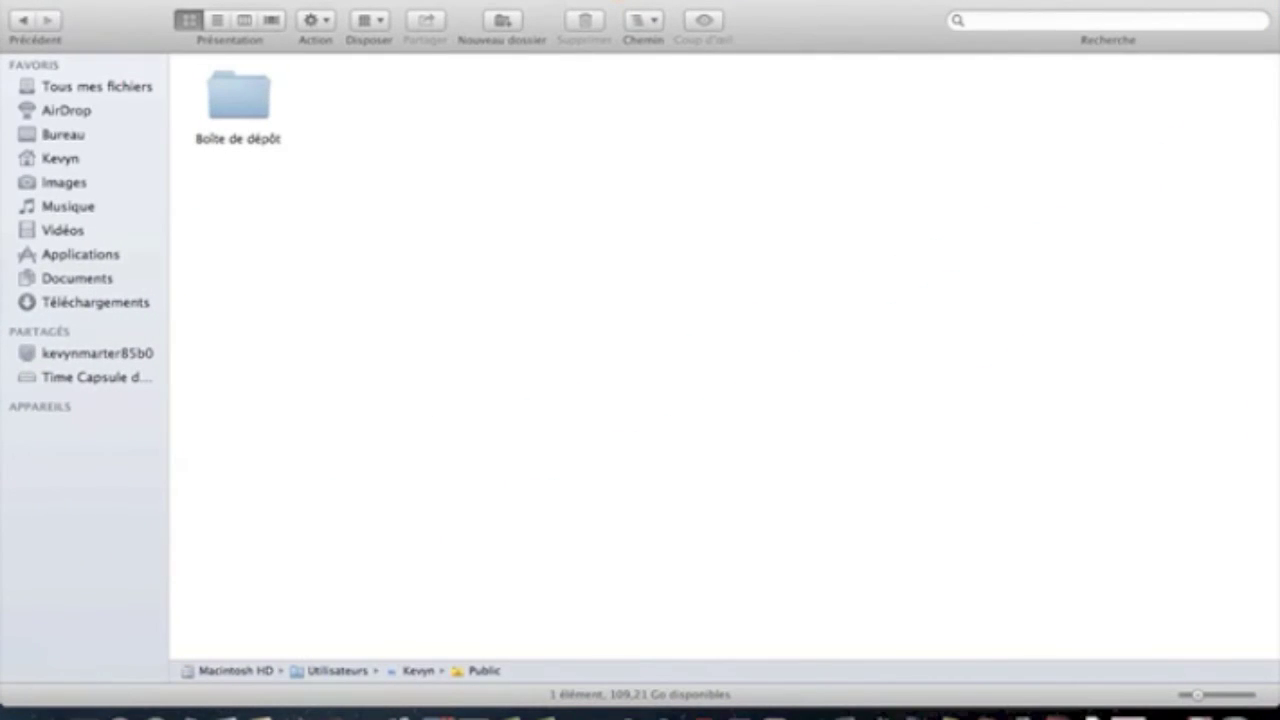
drag(551, 18, 556, 263)
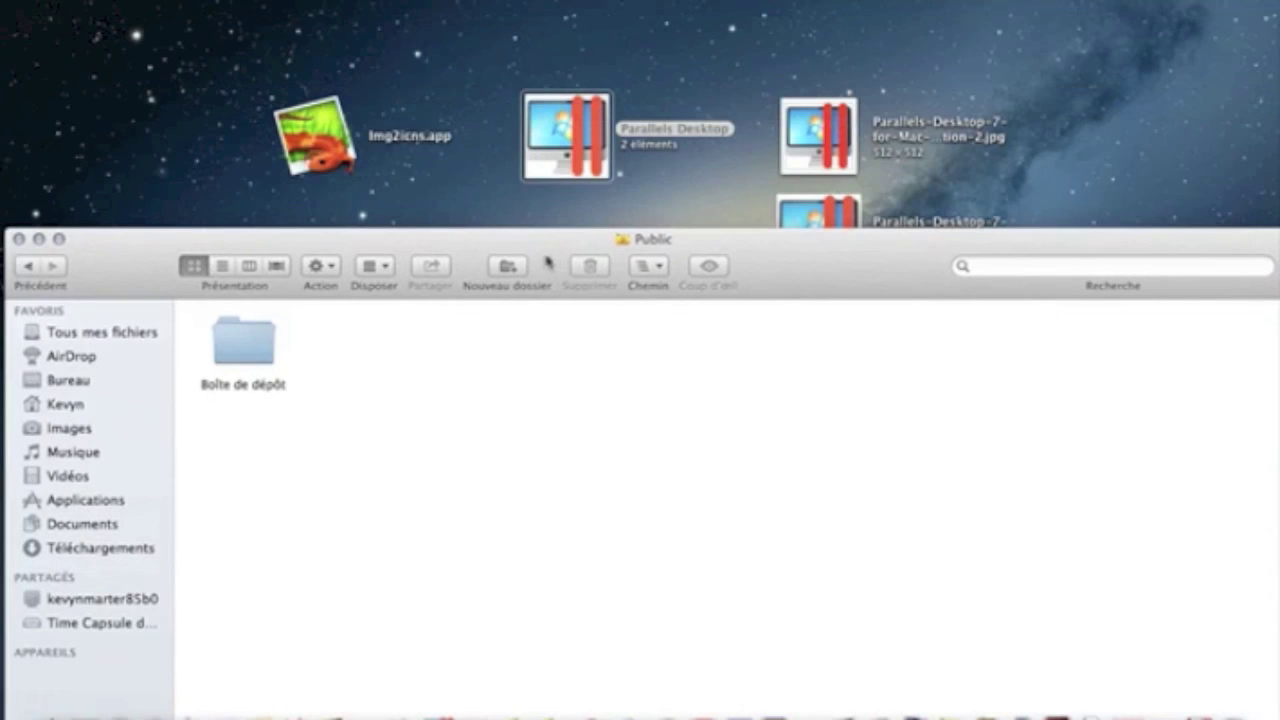
drag(563, 145, 471, 382)
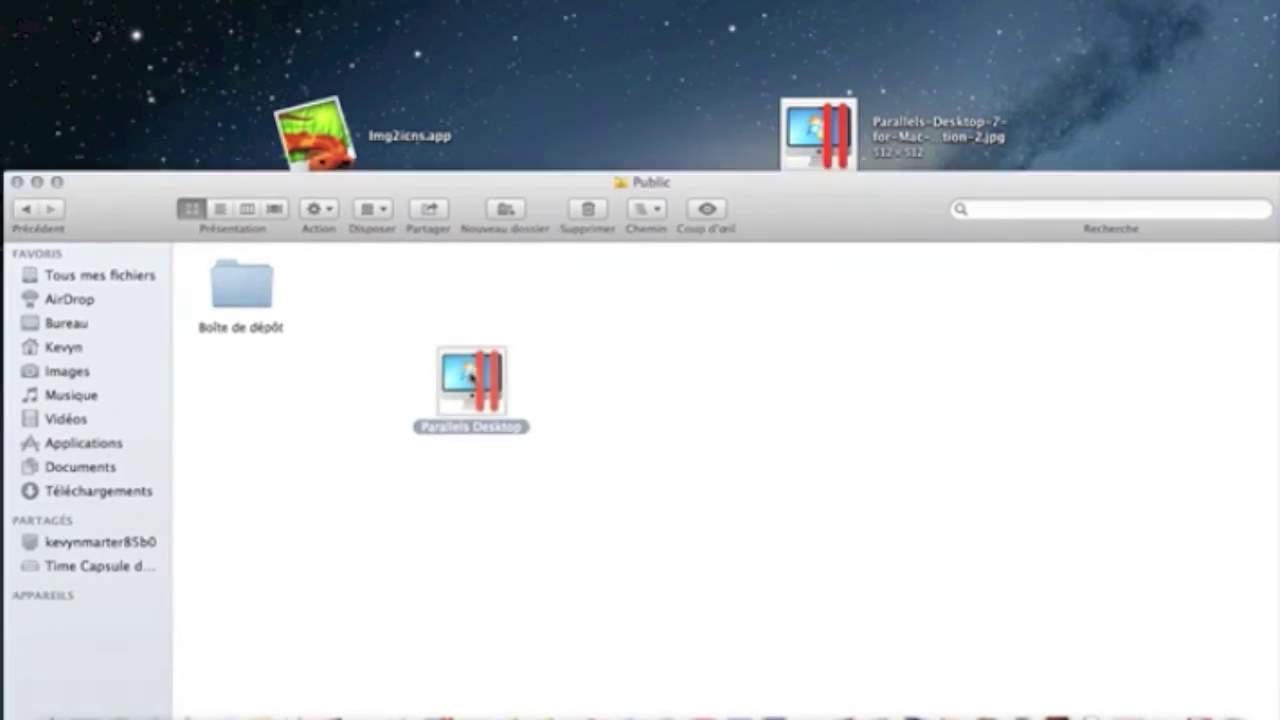
drag(553, 250, 554, 390)
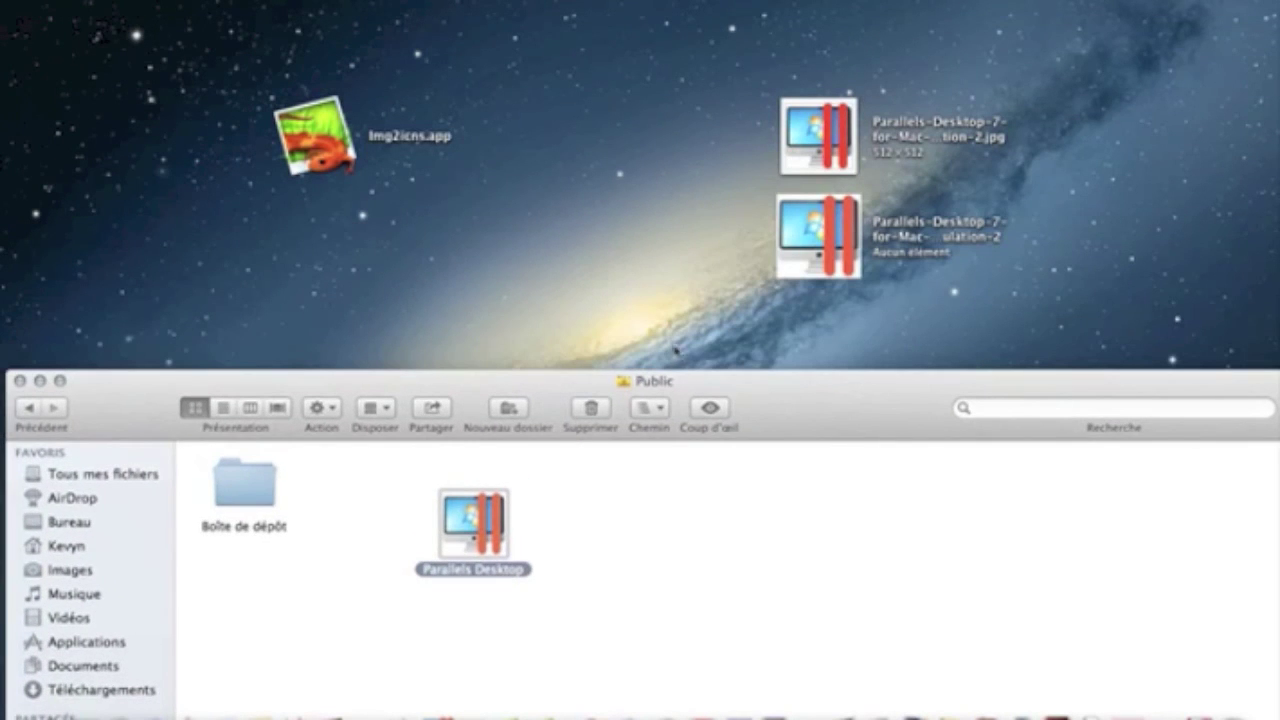
drag(754, 394, 749, 11)
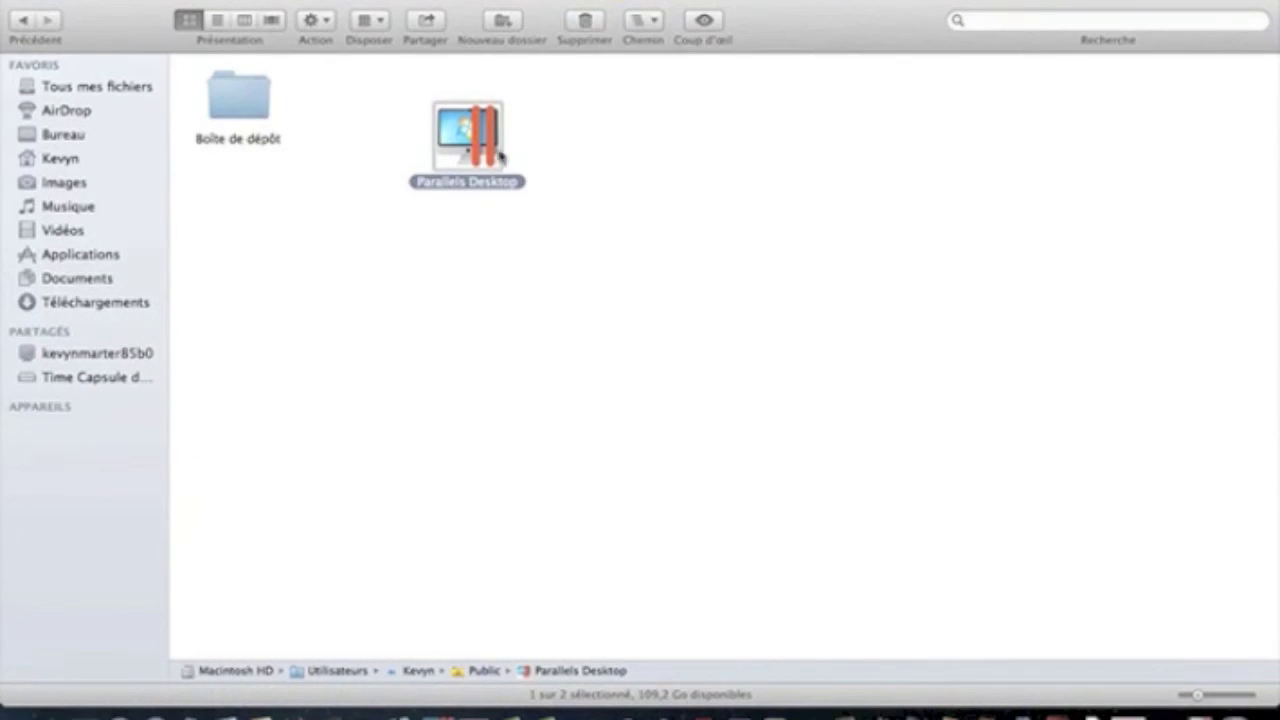
- Reposition the Parallels Desktop folder beside Boîte de dépôt in the Public folder and leave it deselected
click(548, 226)
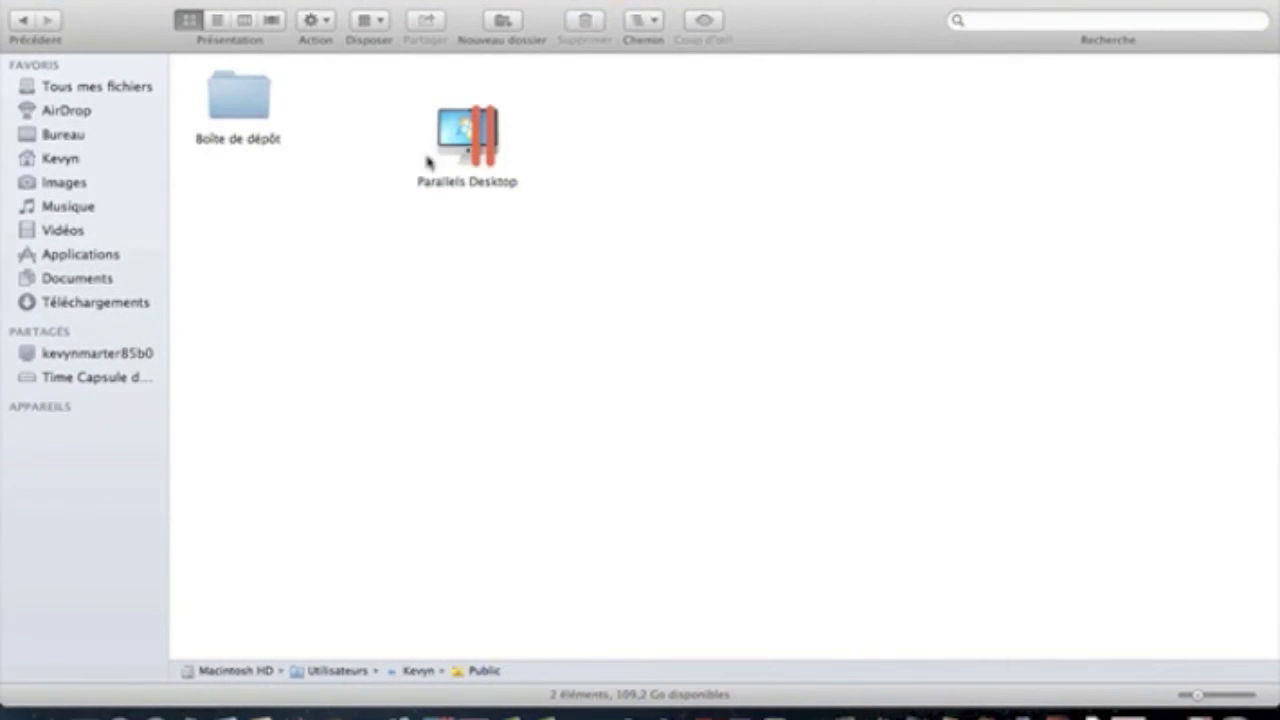
drag(446, 148, 370, 138)
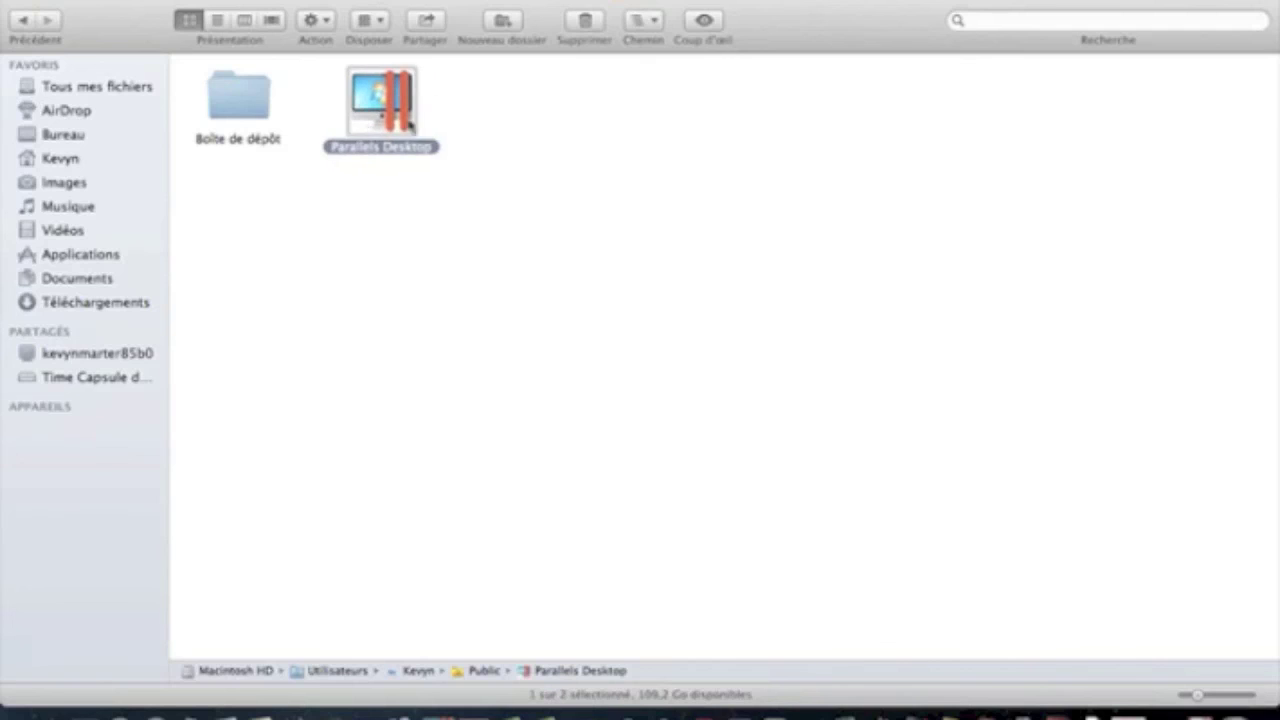
click(489, 214)
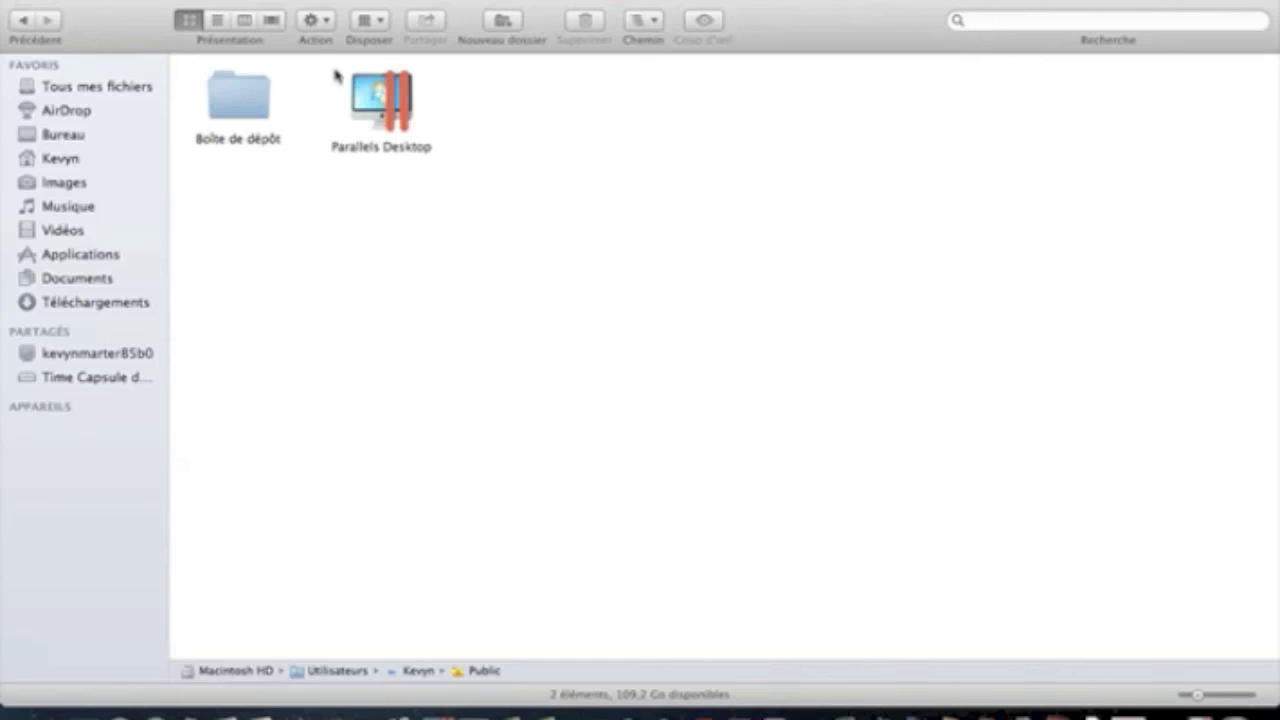
click(373, 91)
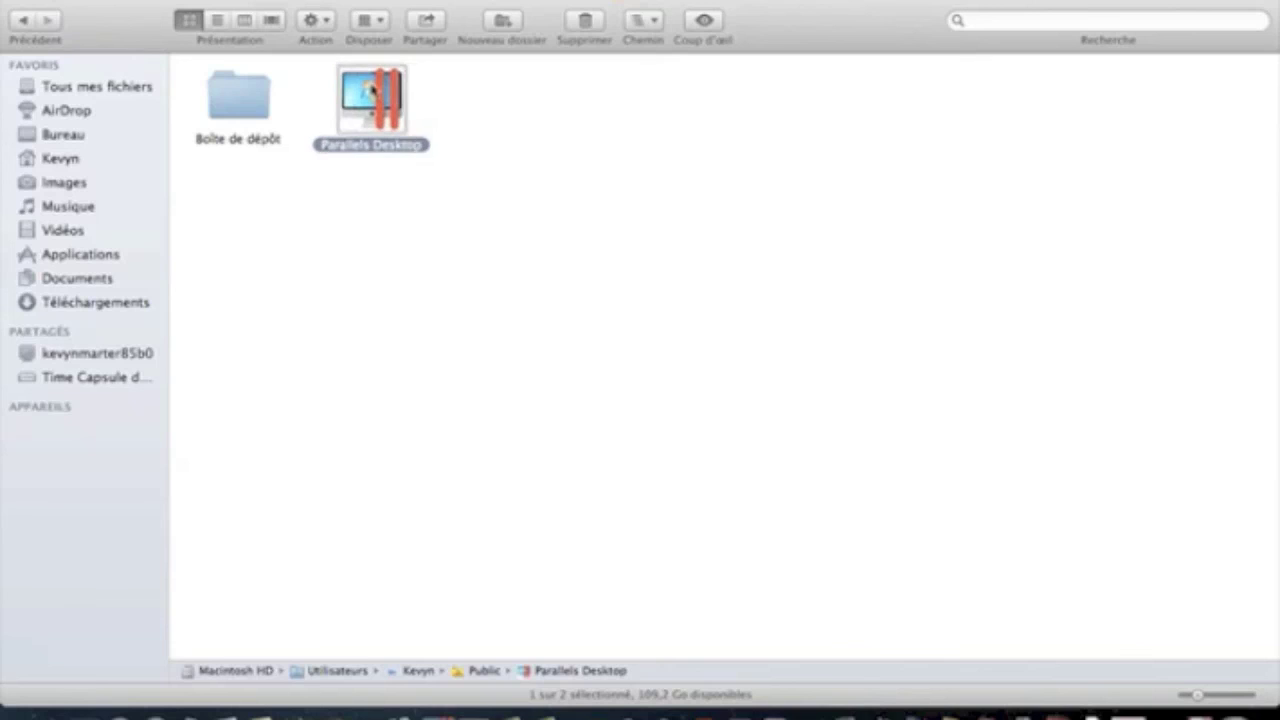
click(352, 194)
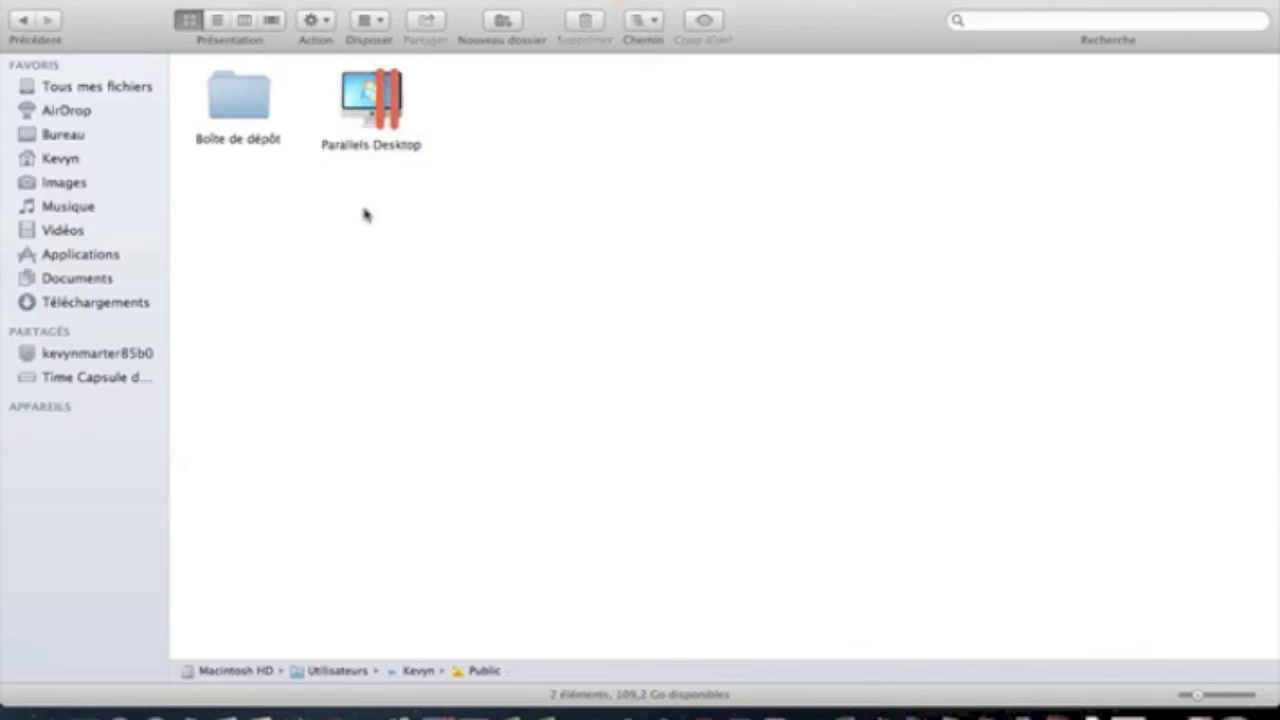